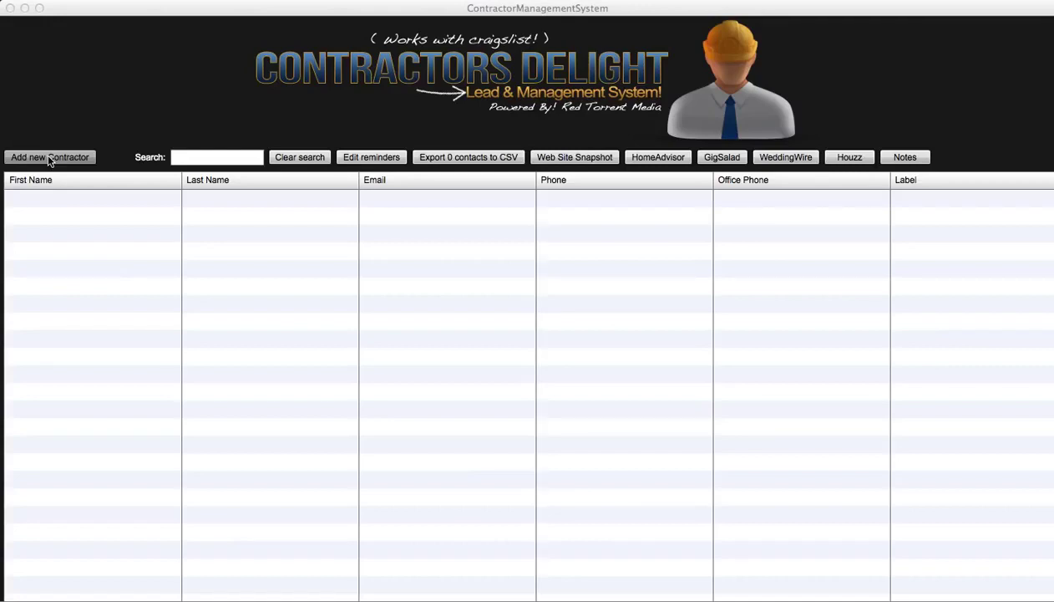
# - Start a new contractor record and enter the contractor's first and last name
pyautogui.click(49, 161)
pyautogui.click(49, 158)
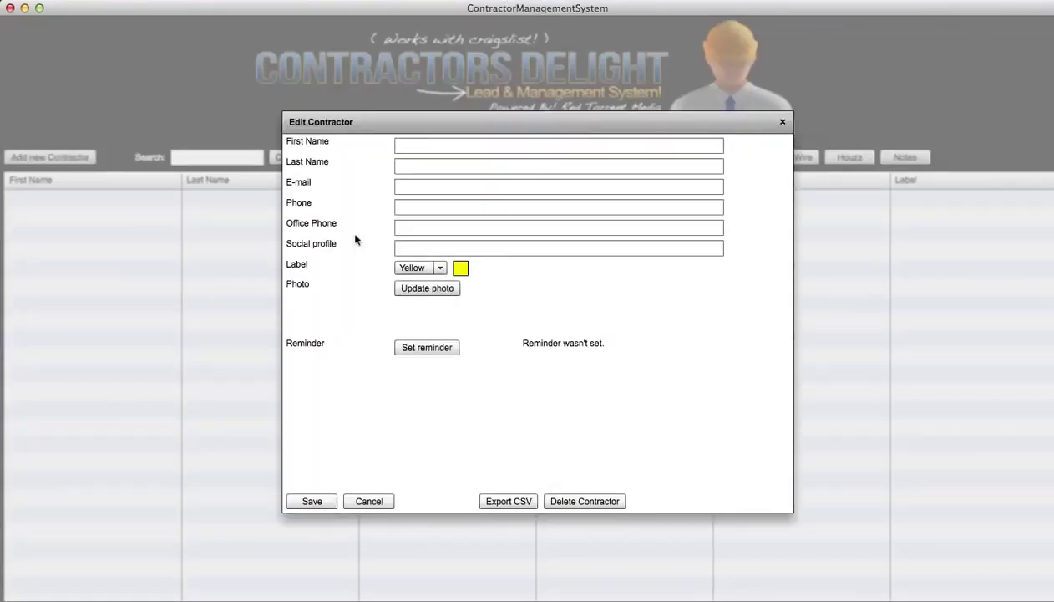
pyautogui.click(407, 142)
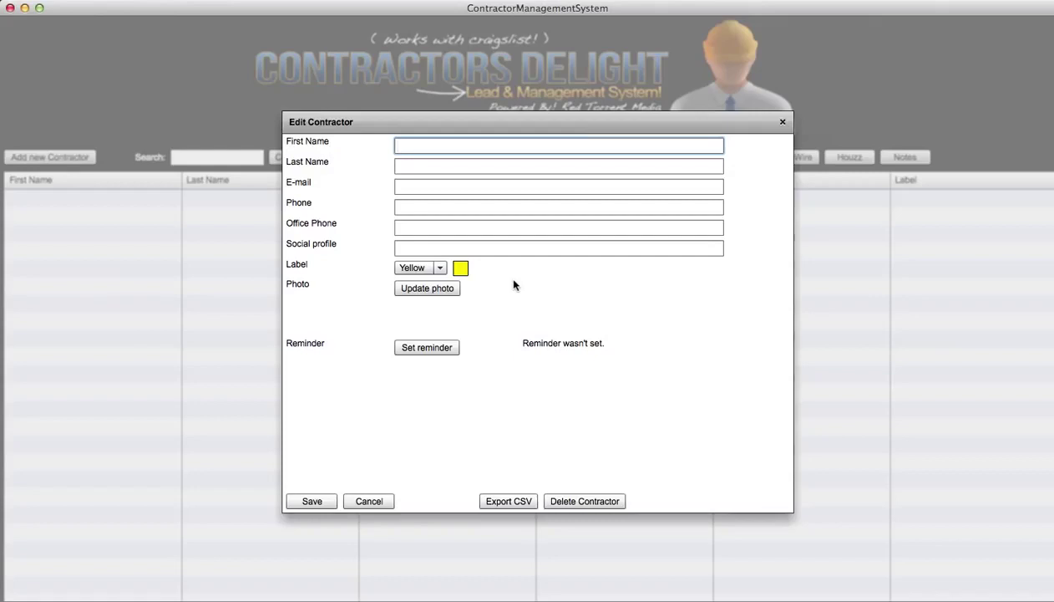
pyautogui.press('Tab')
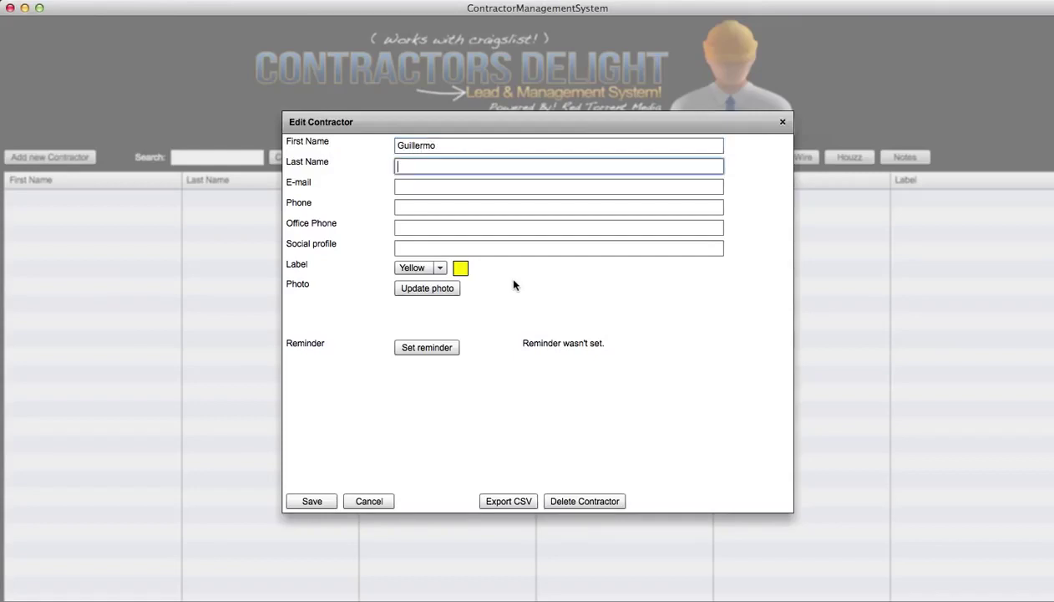
# - Fill in the contractor's e-mail address, phone and office phone numbers
pyautogui.press('Tab')
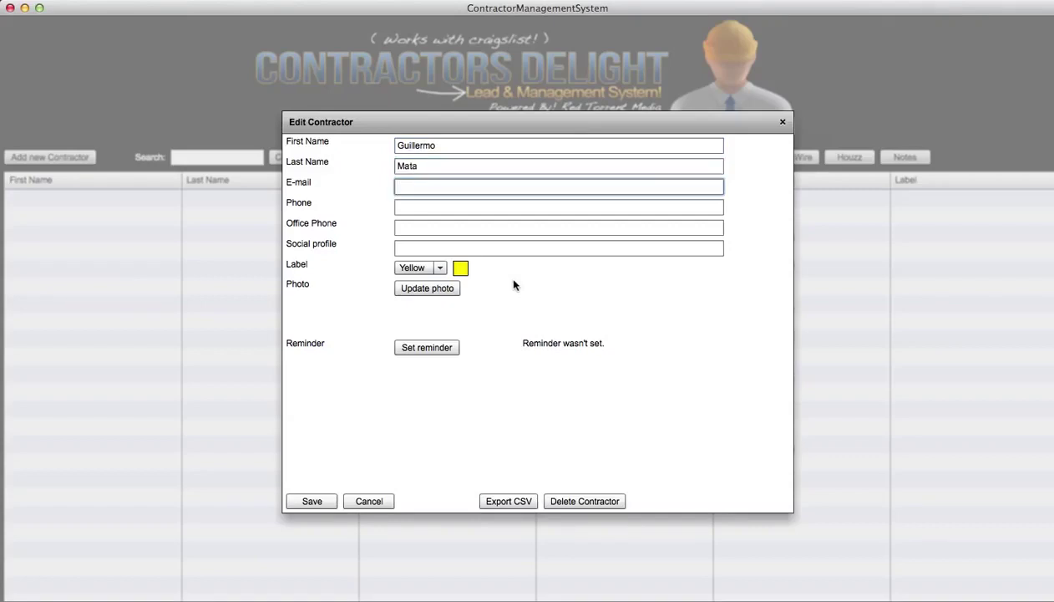
pyautogui.write('Example@gmail.com')
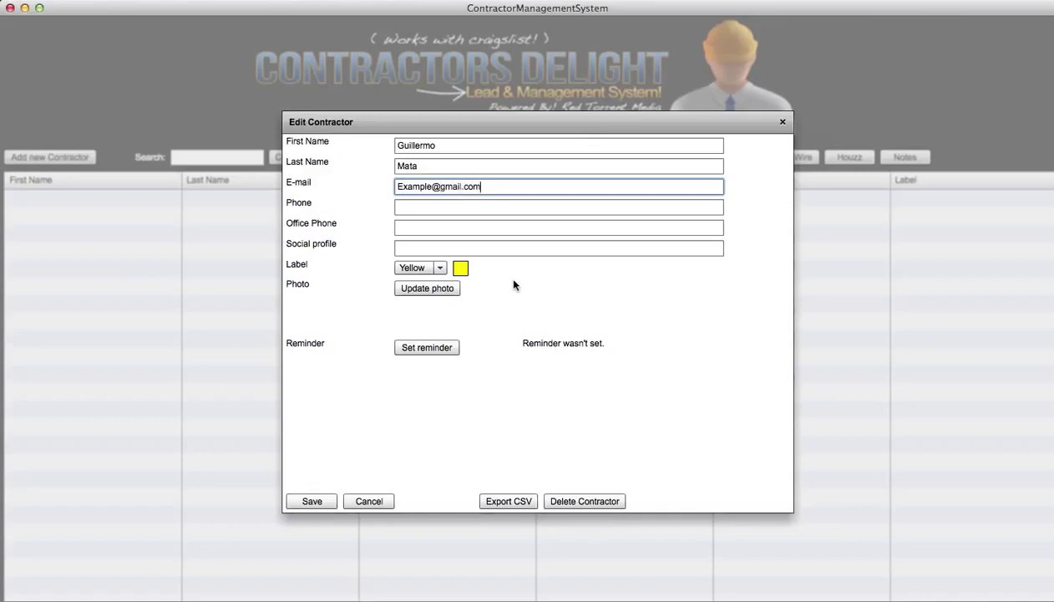
pyautogui.press('Tab')
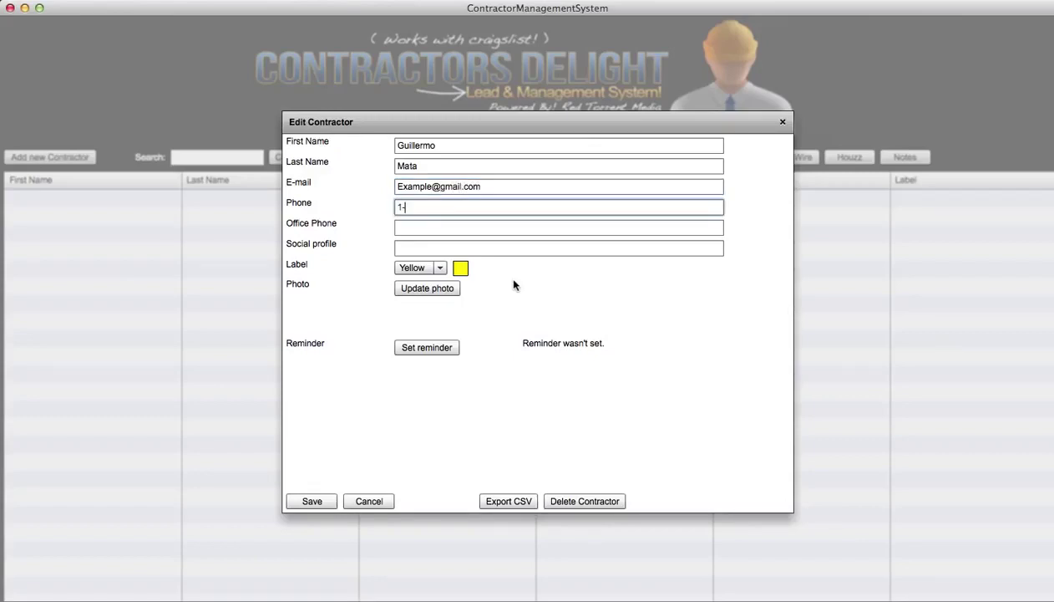
pyautogui.press('Tab')
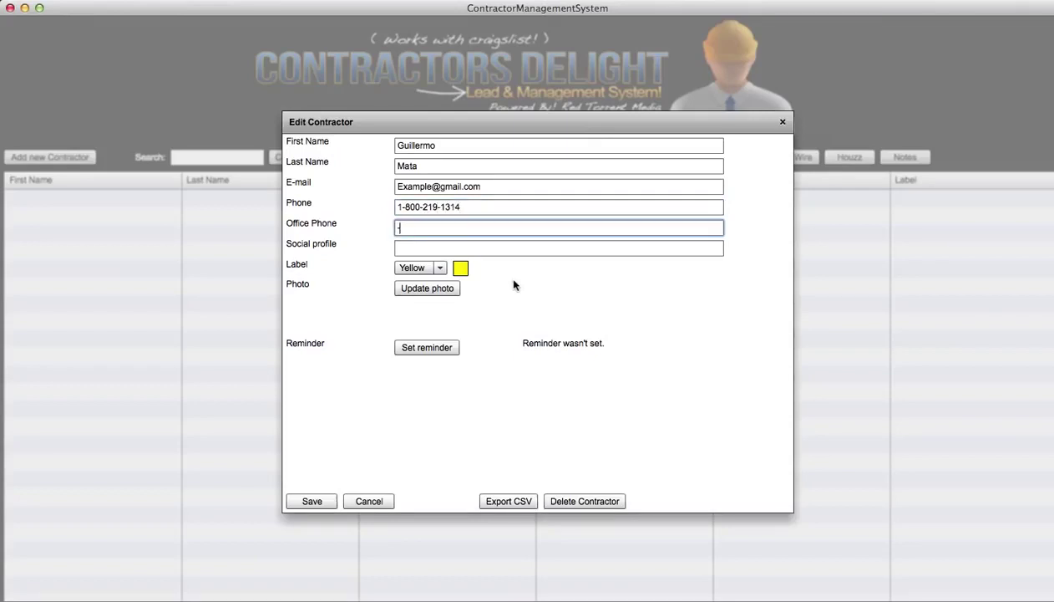
pyautogui.press('BackSpace')
pyautogui.press('Tab')
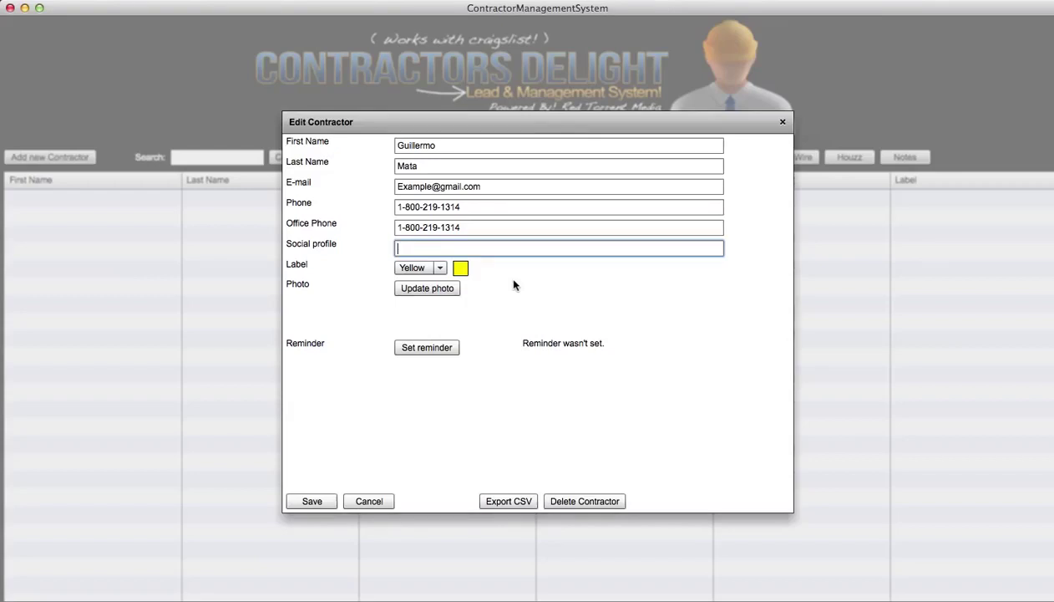
# - Enter SocialProfile.com as the social profile, choose the Green label, and bring up Set Reminder
pyautogui.write('SocialProfile.com')
pyautogui.click(441, 269)
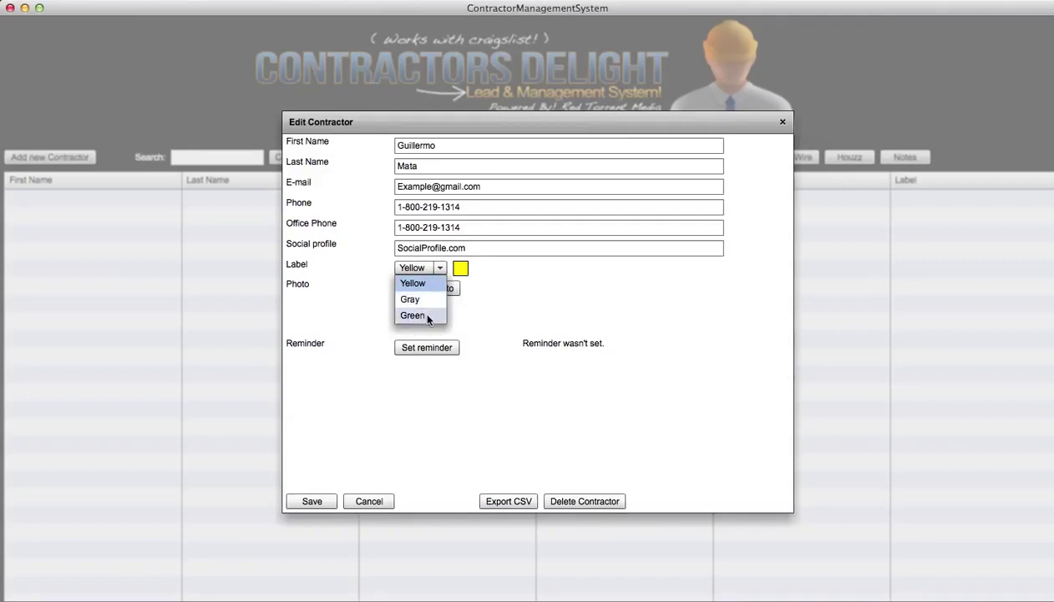
pyautogui.click(427, 318)
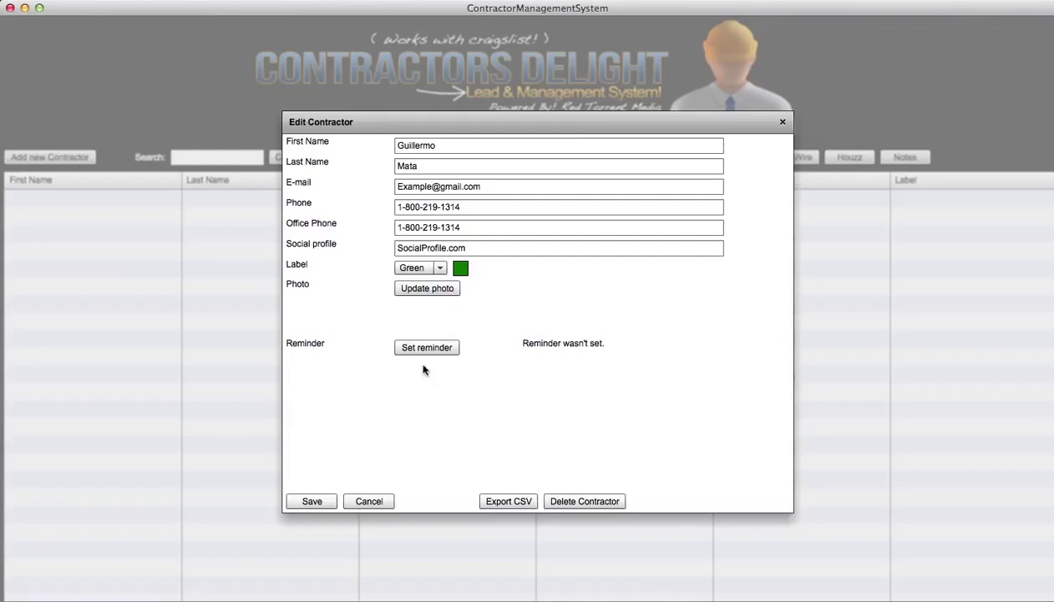
pyautogui.click(425, 355)
pyautogui.click(425, 354)
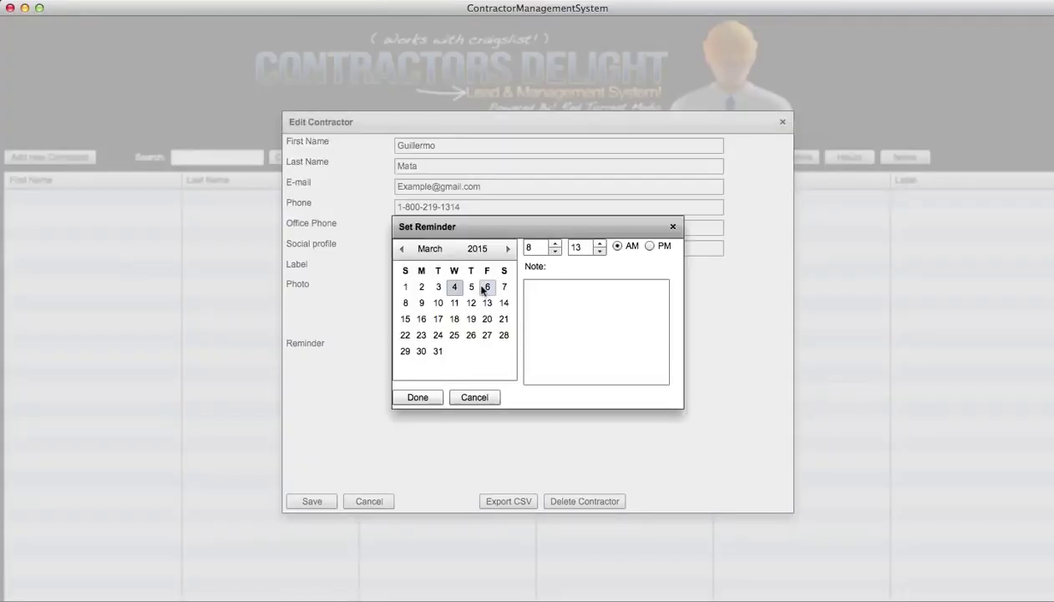
# - Set a March 5, 2015 reminder noting 'This lead is a buyer we need to follow up ASAP!'
pyautogui.click(471, 287)
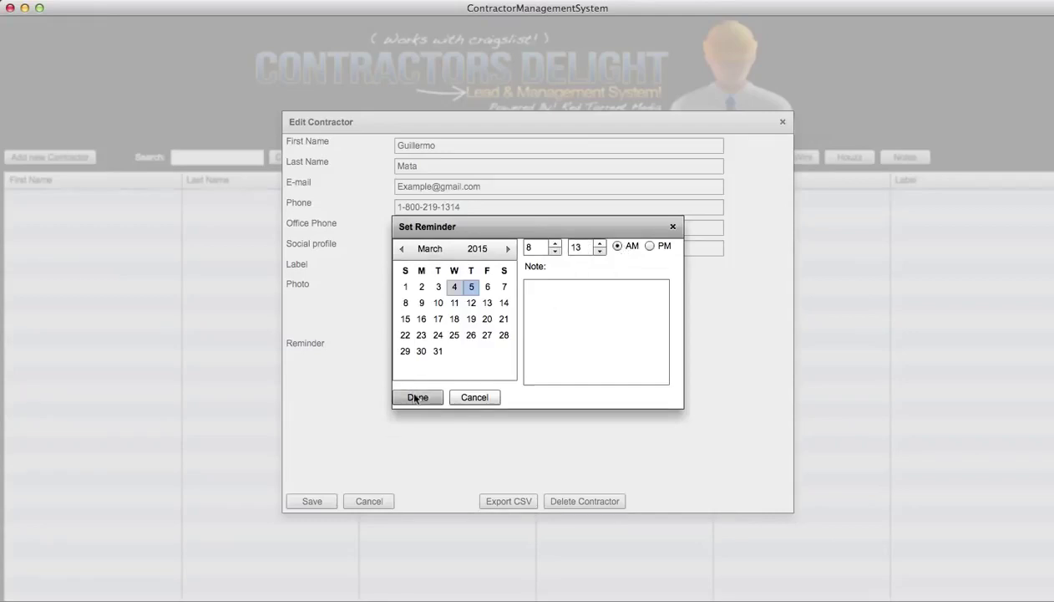
pyautogui.click(565, 326)
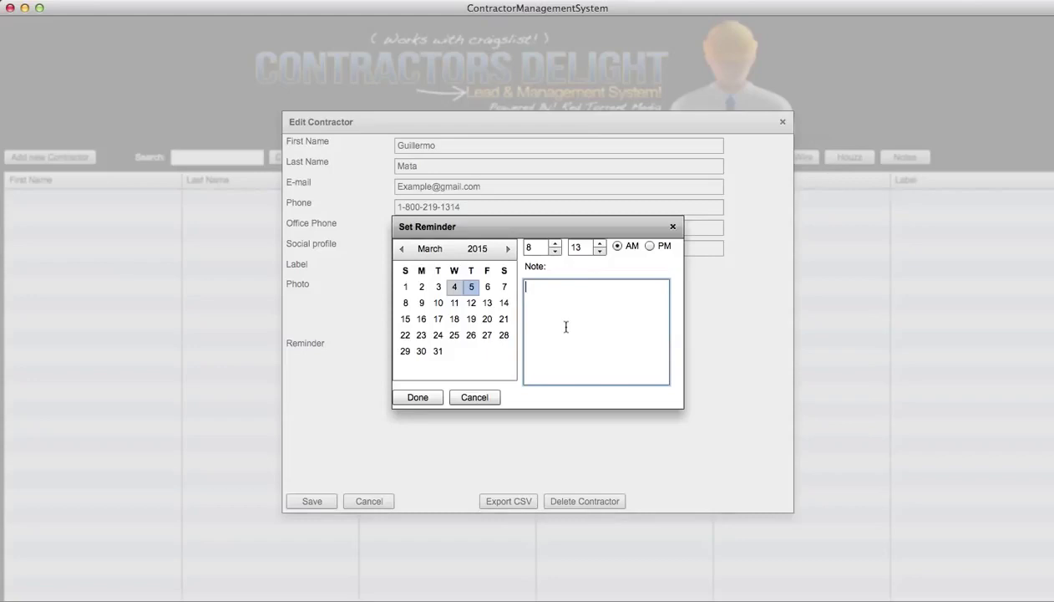
pyautogui.write('This lead is a buyer we nee')
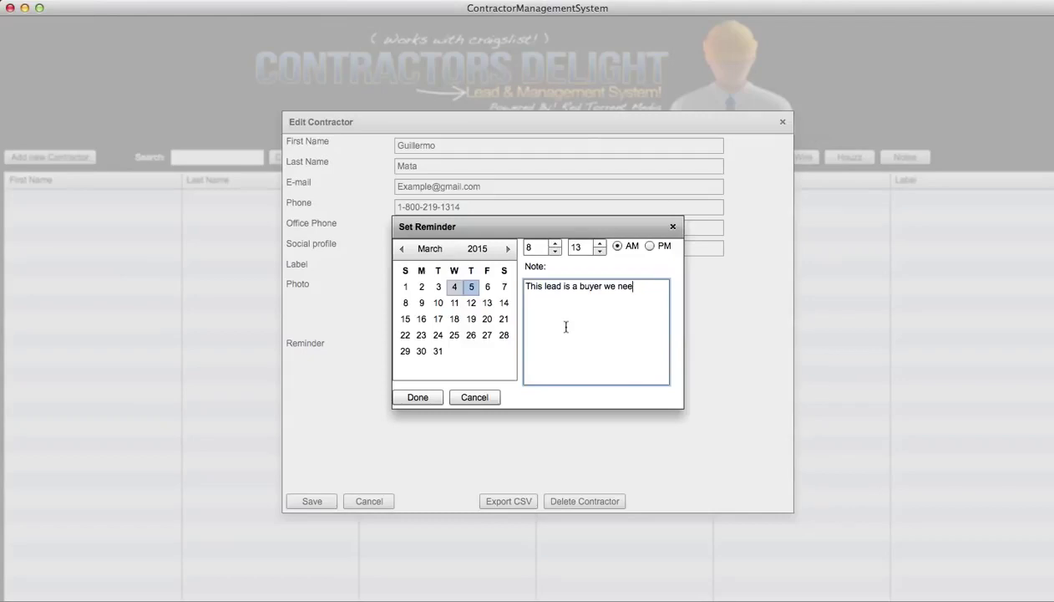
pyautogui.write('d to follow up ASAP!.')
pyautogui.click(422, 391)
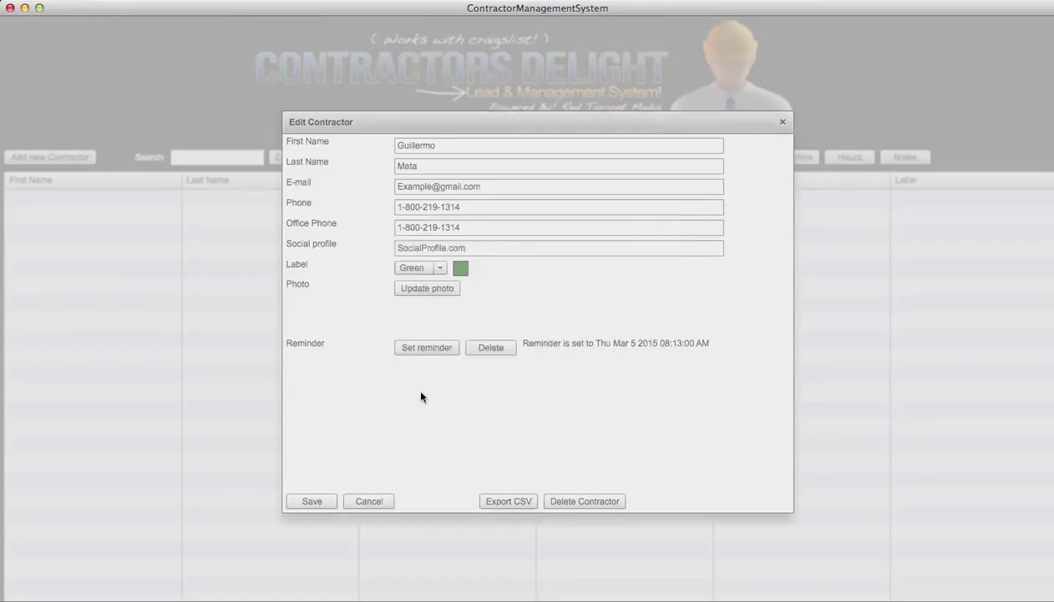
# - Save the contractor and select its new Green-labelled row in the list
pyautogui.click(309, 500)
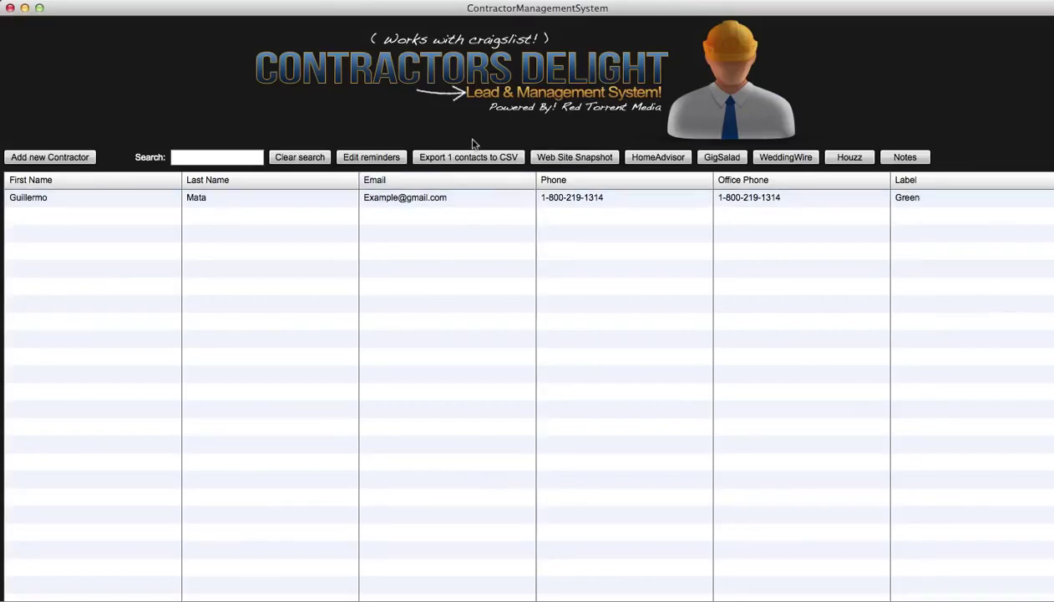
pyautogui.click(455, 197)
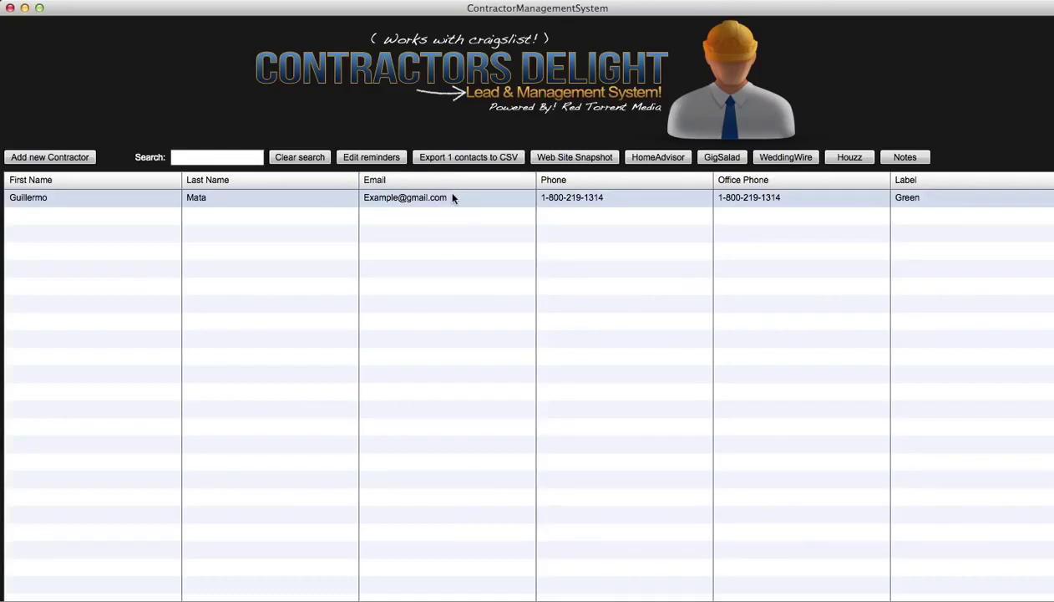
pyautogui.click(568, 159)
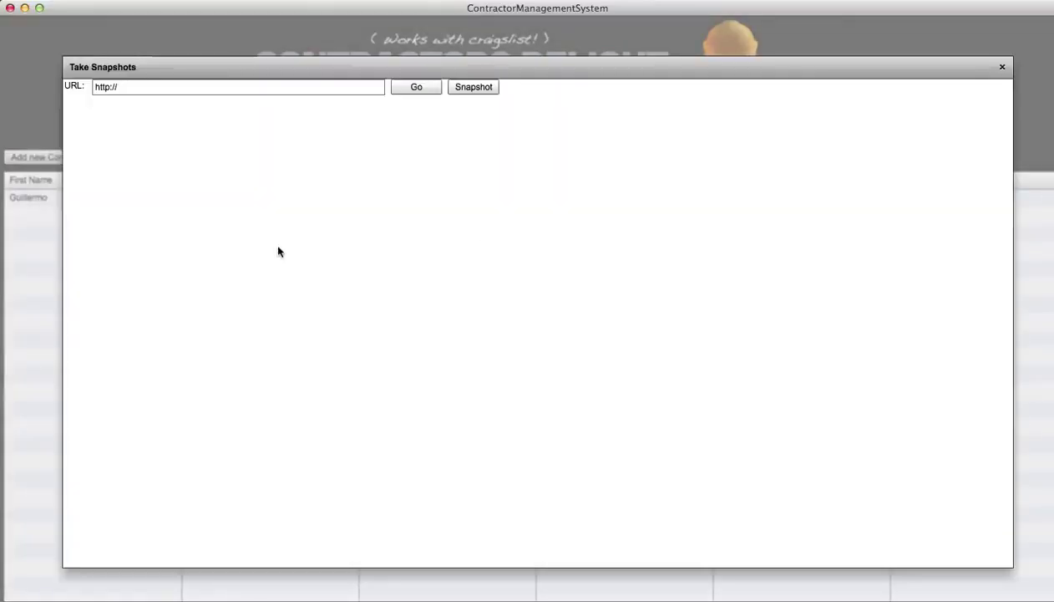
pyautogui.click(195, 87)
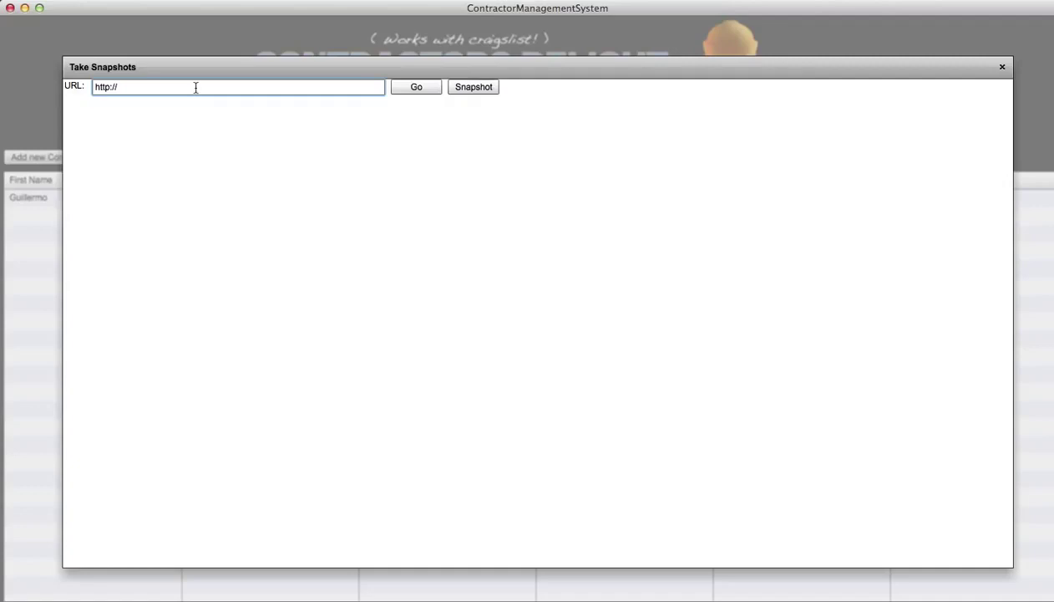
pyautogui.write('www.Facebook.com')
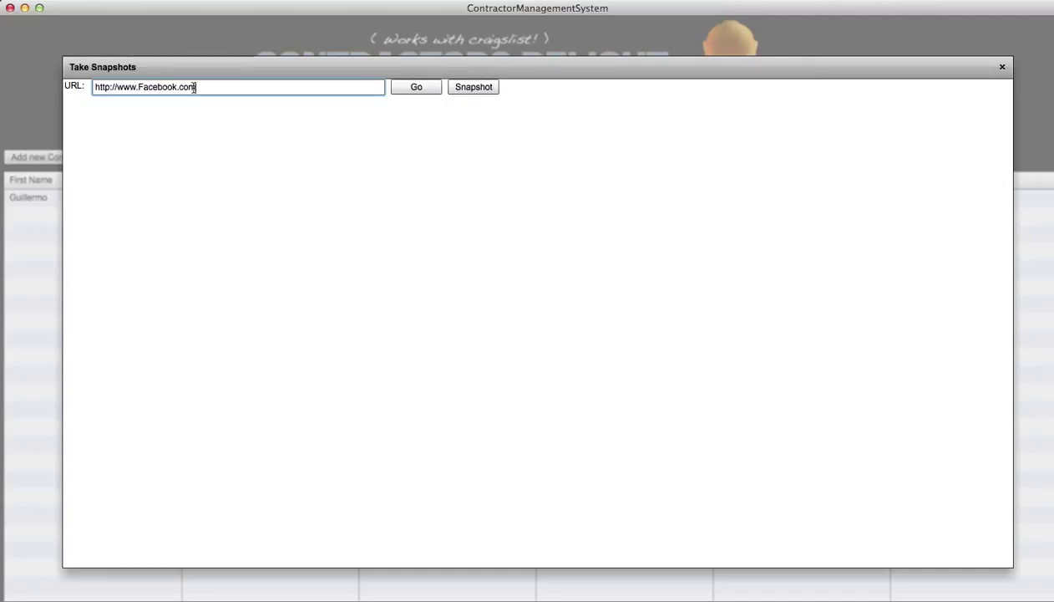
pyautogui.click(413, 94)
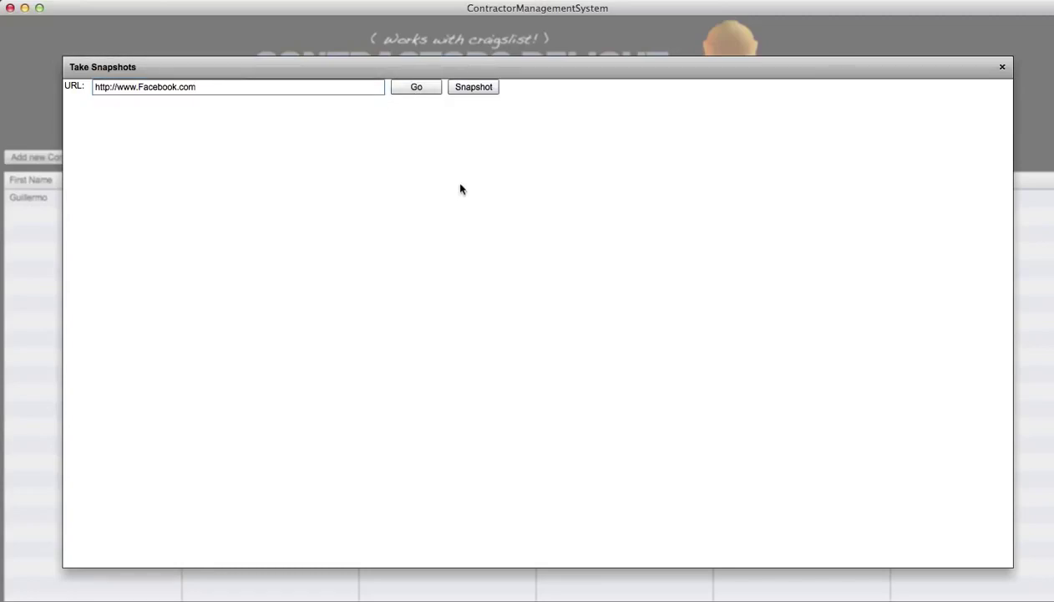
pyautogui.click(413, 88)
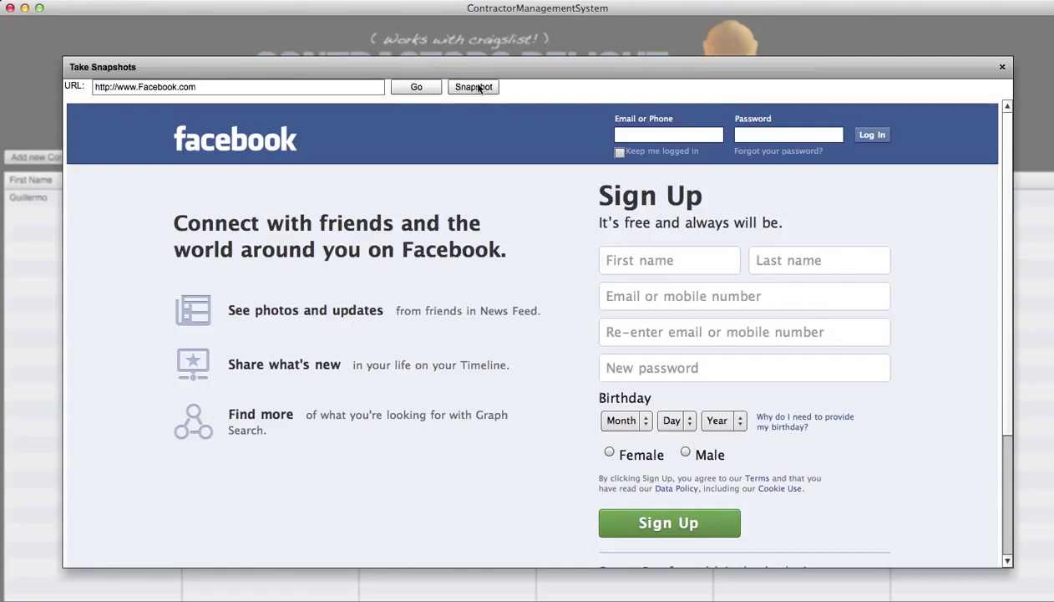
pyautogui.moveTo(479, 6); pyautogui.dragTo(486, 22)
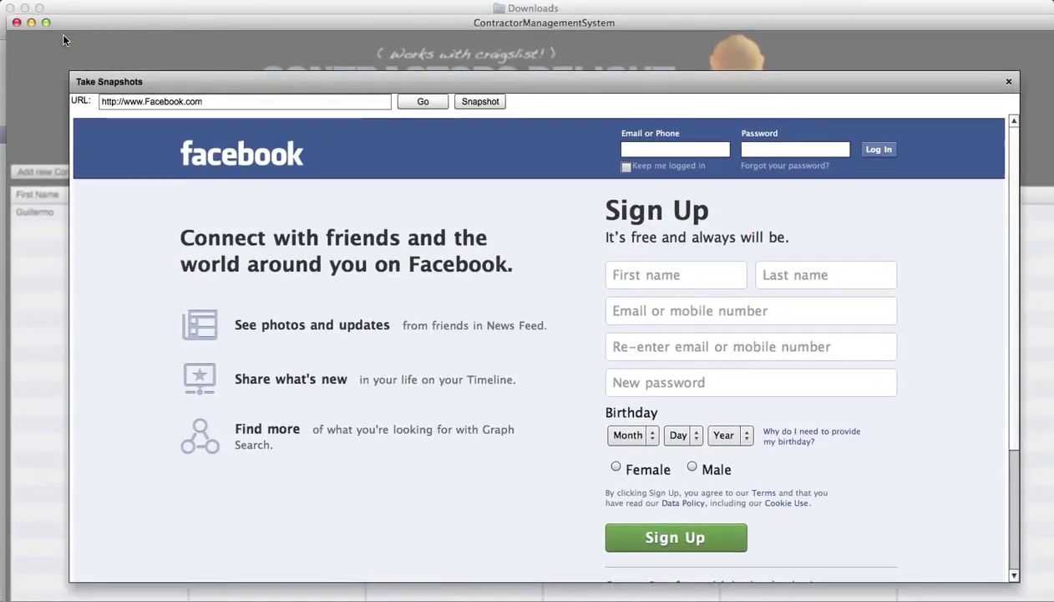
pyautogui.moveTo(105, 25); pyautogui.dragTo(84, 11)
# - Cancel saving the Facebook snapshot image and close the snapshot viewer
pyautogui.click(457, 89)
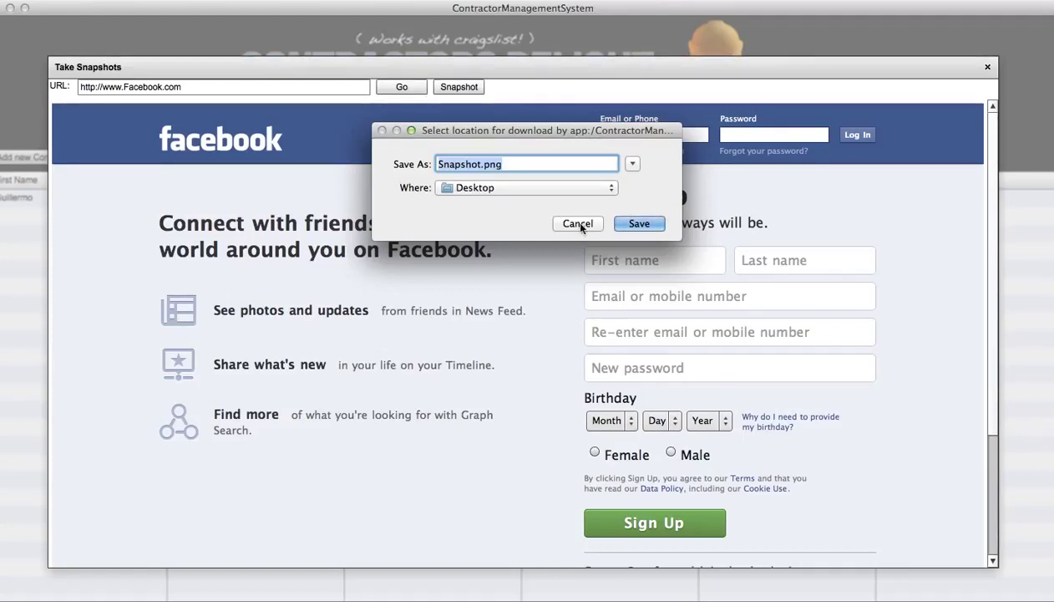
pyautogui.click(579, 223)
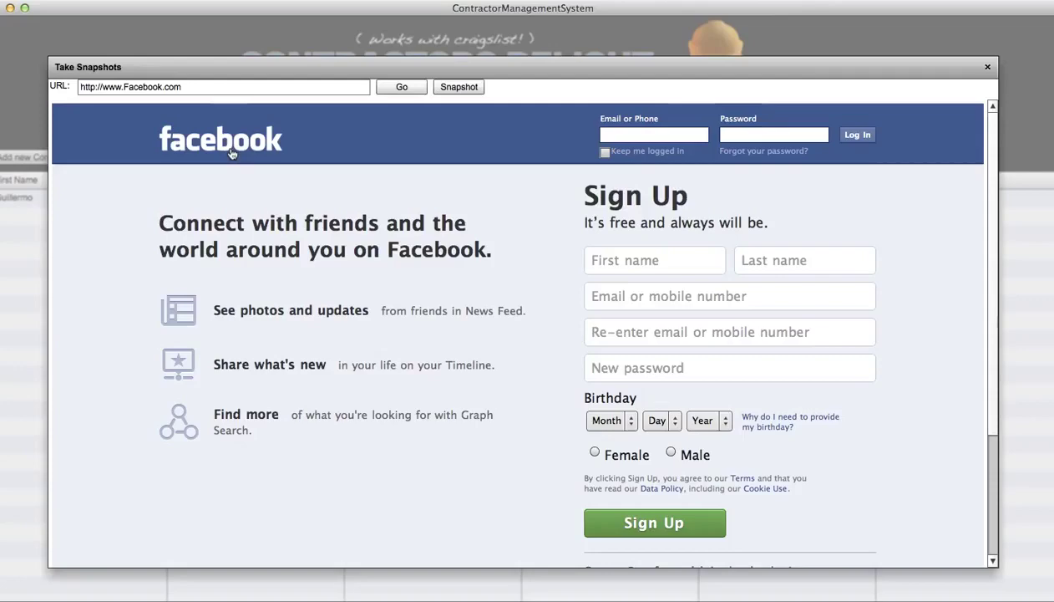
pyautogui.click(988, 68)
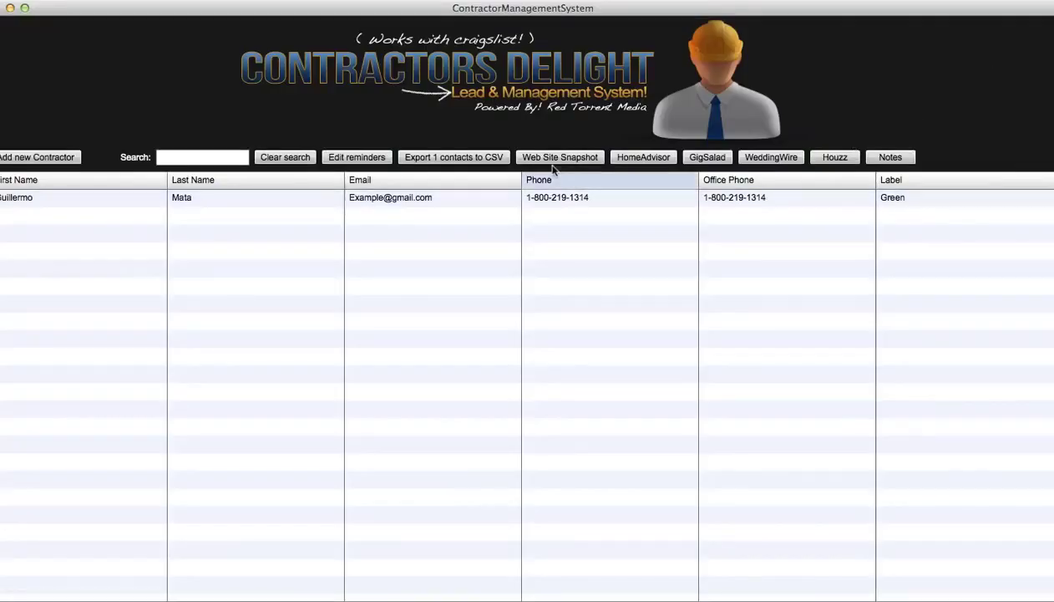
# - On HomeAdvisor, enter zip code 11225 and choose Appliances as the service type
pyautogui.click(636, 159)
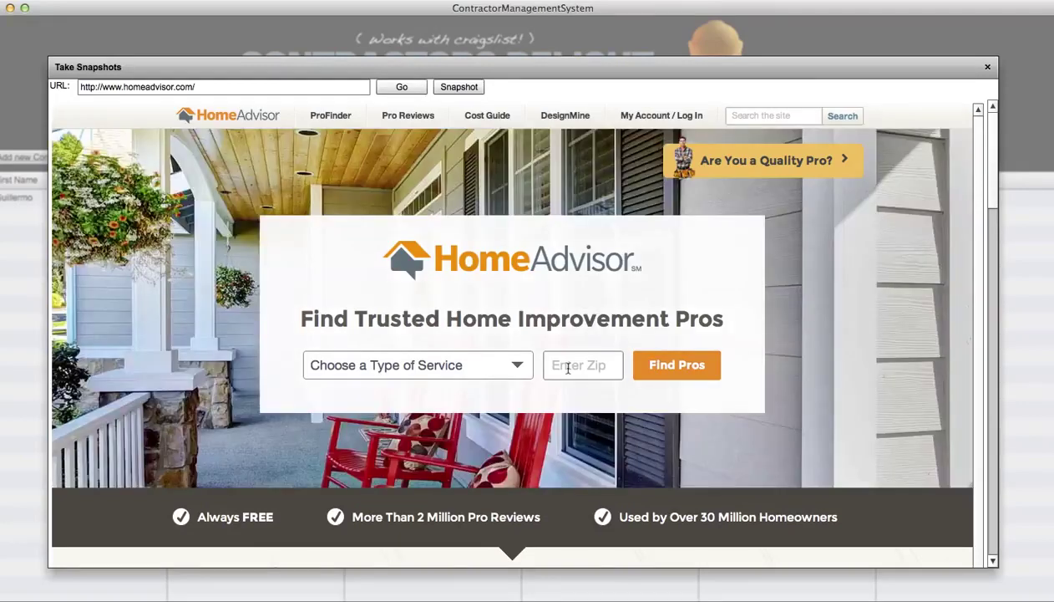
pyautogui.click(567, 368)
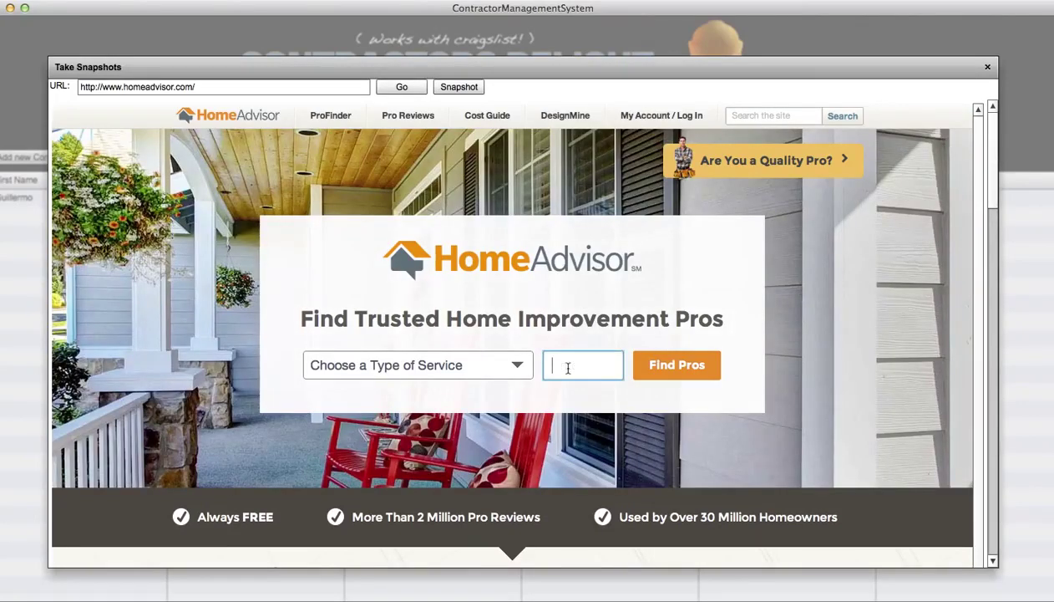
pyautogui.write('11225')
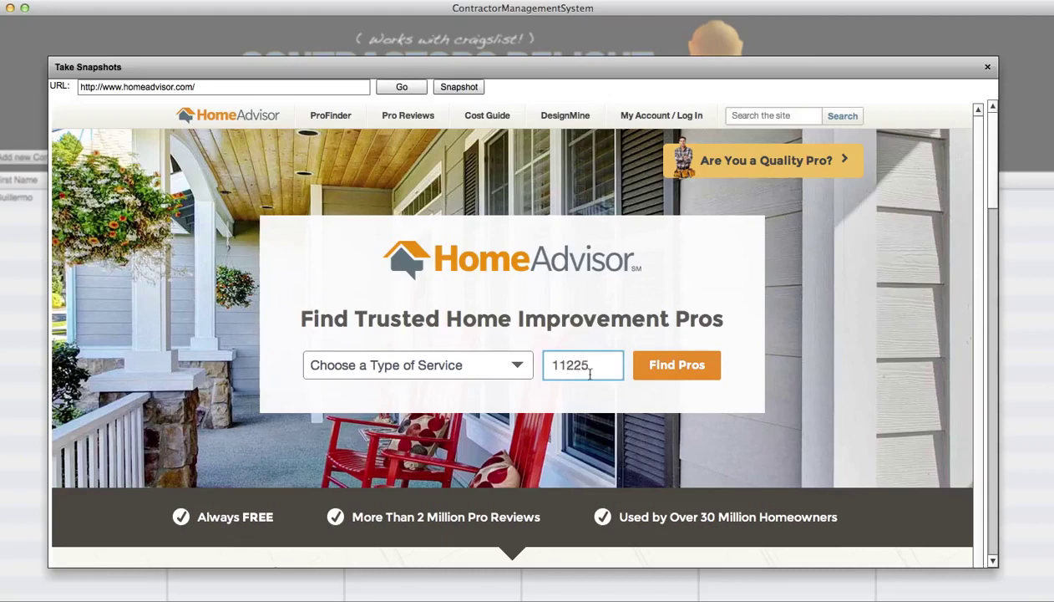
pyautogui.click(517, 370)
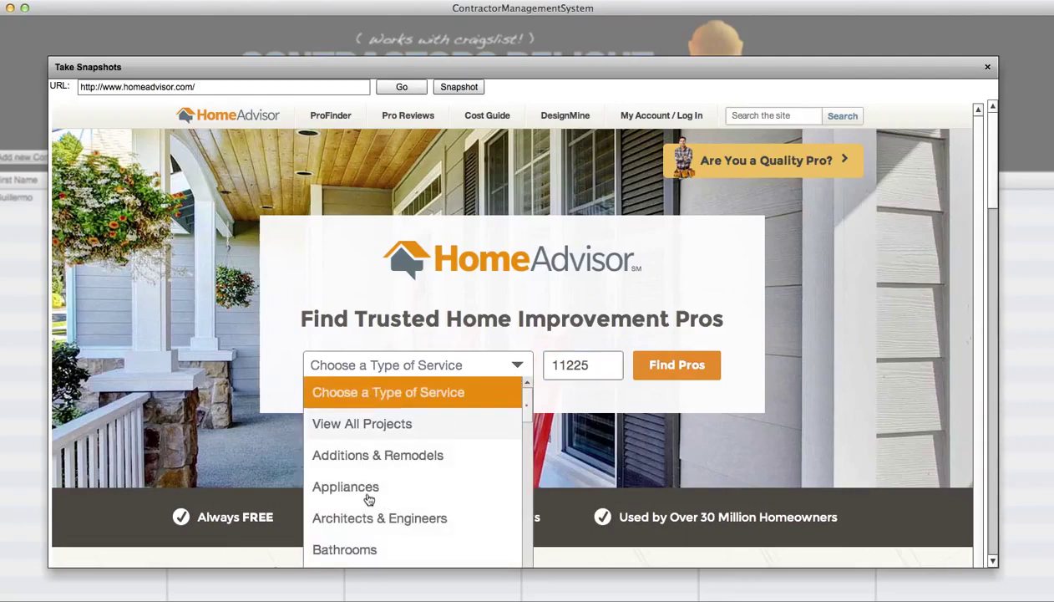
pyautogui.click(365, 492)
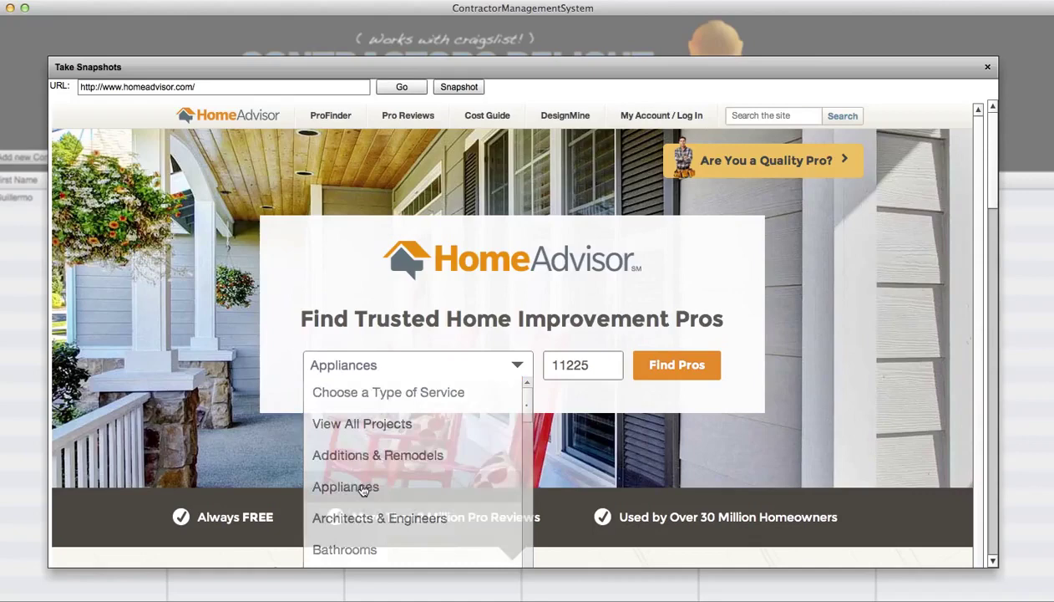
# - Find appliance pros, highlight 'Get Matched to Top-Rated Appliance Services' into Notes, and check Notes
pyautogui.click(664, 366)
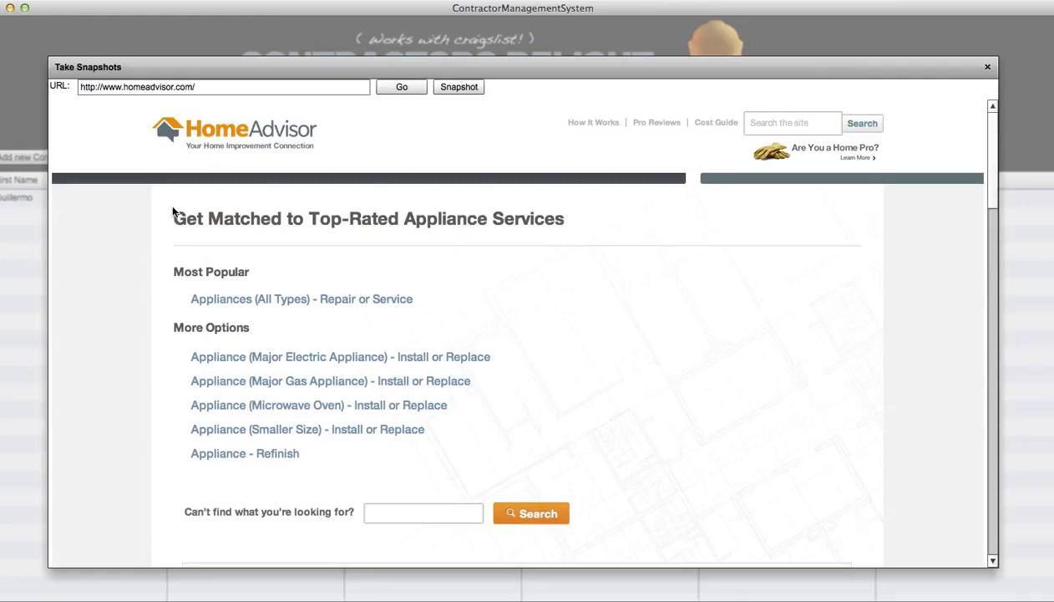
pyautogui.moveTo(171, 219); pyautogui.dragTo(579, 219)
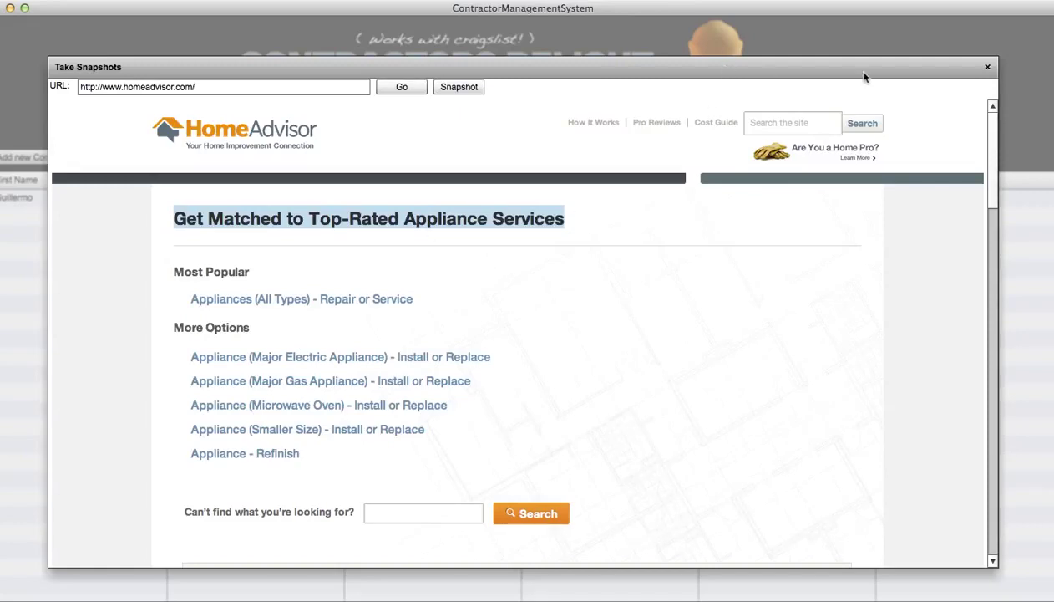
pyautogui.click(987, 68)
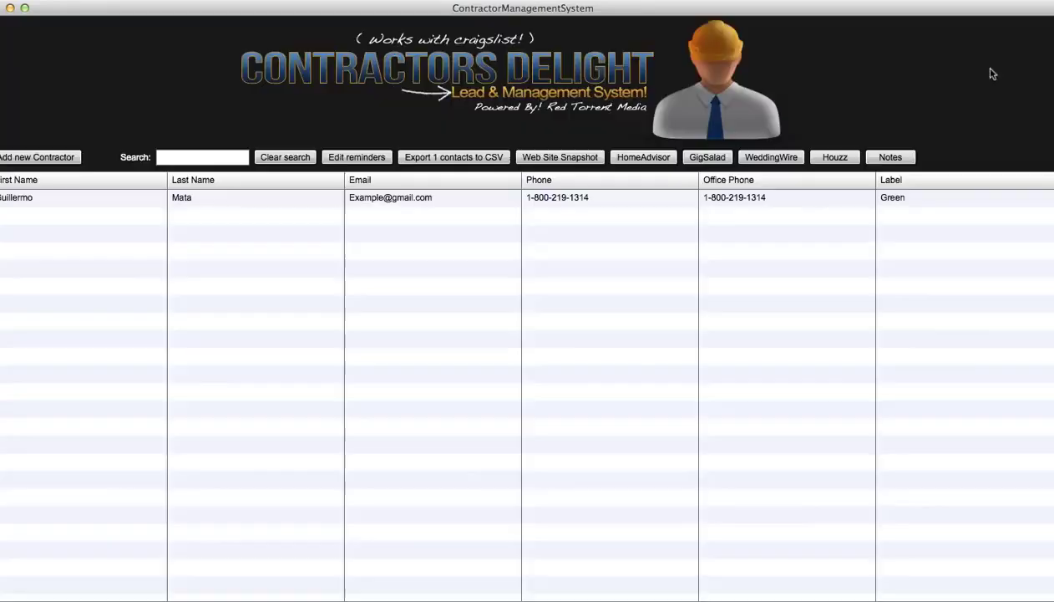
pyautogui.click(904, 159)
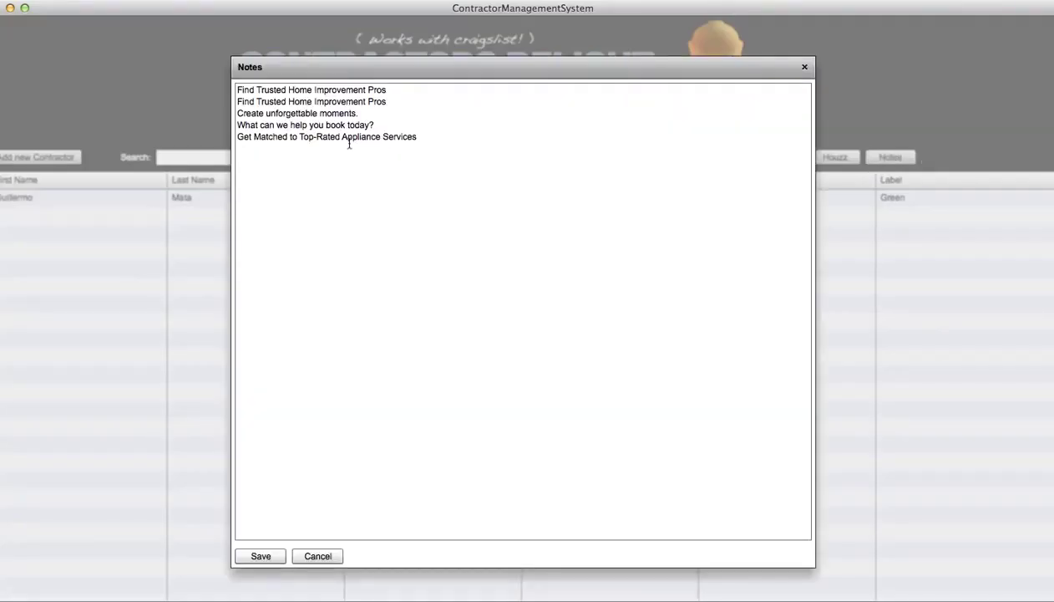
pyautogui.click(804, 67)
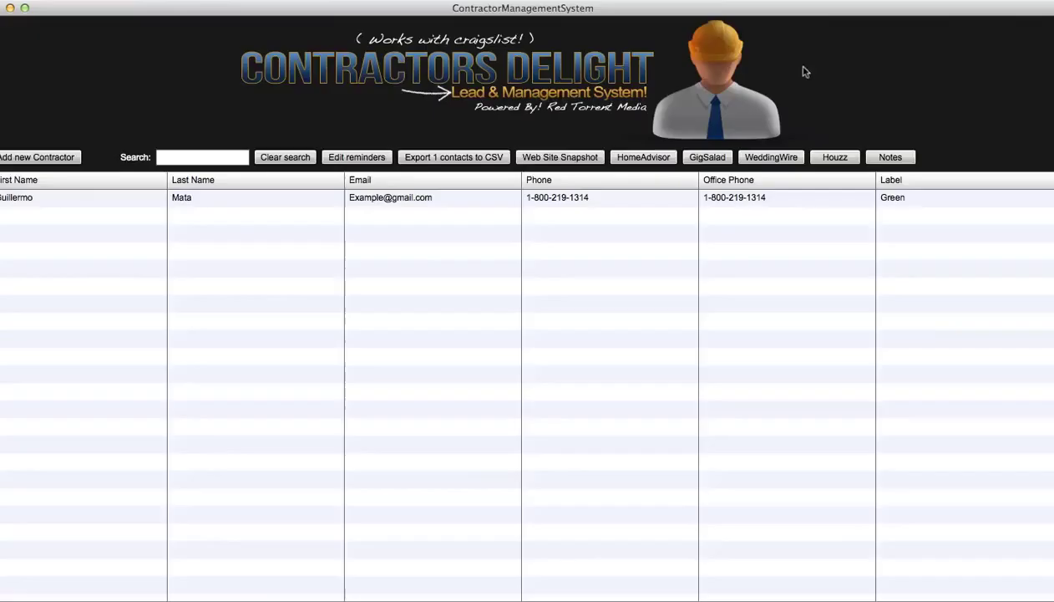
# - Reopen HomeAdvisor, highlight 'Trusted Home Improvement Pros', and close the snapshot viewer
pyautogui.click(642, 157)
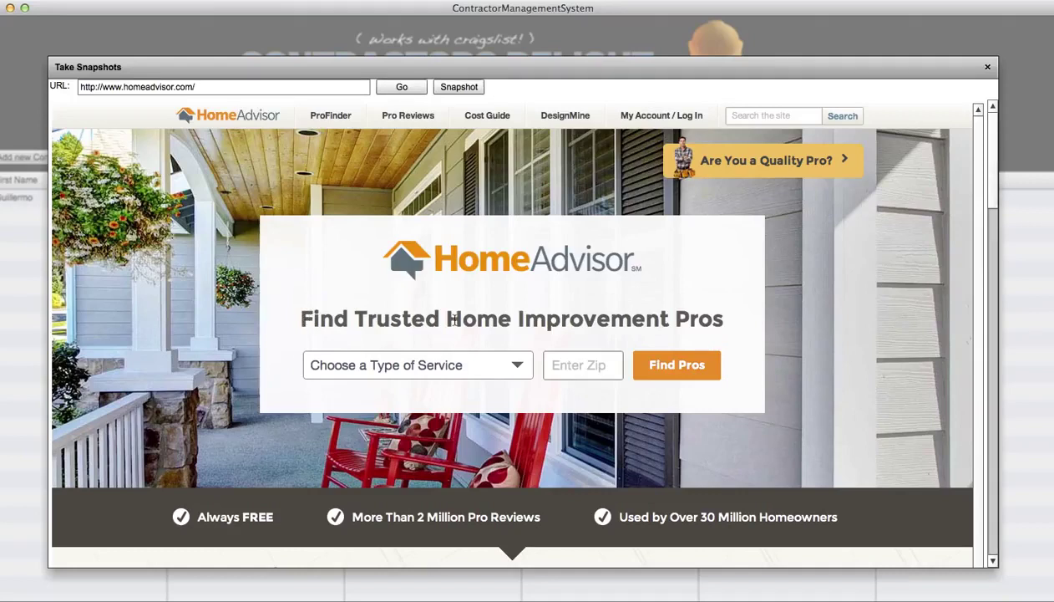
pyautogui.moveTo(349, 318); pyautogui.dragTo(732, 323)
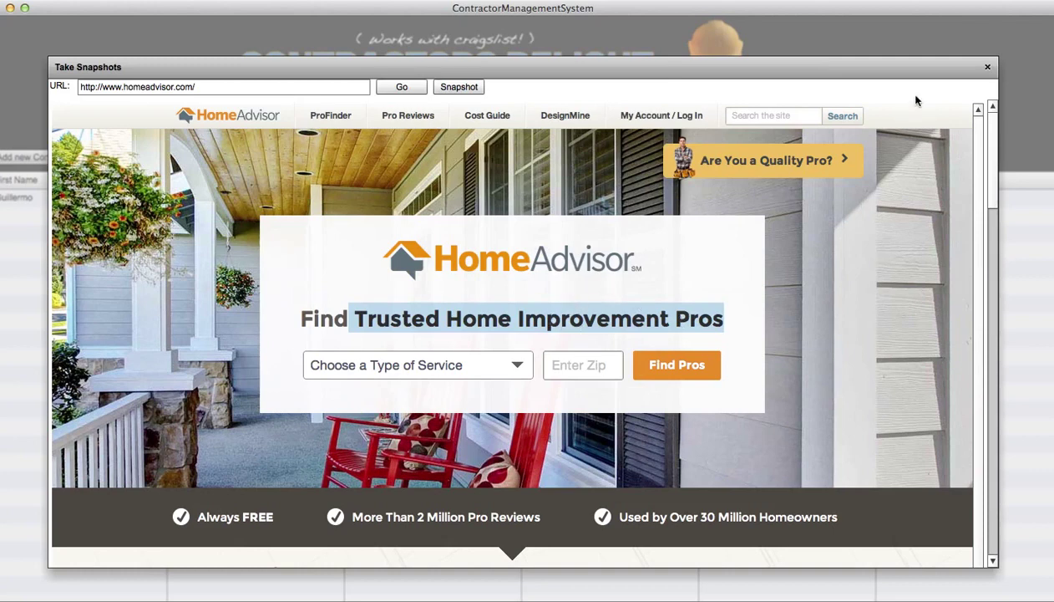
pyautogui.click(987, 67)
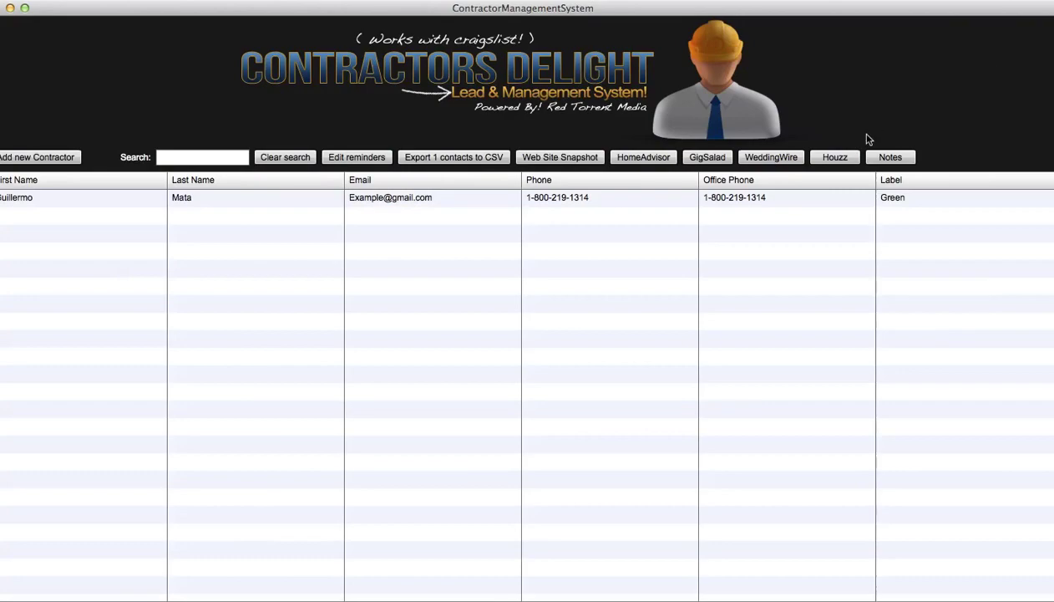
# - Append '(Call this number ASAP!)' to the last Notes line and close Notes
pyautogui.click(891, 157)
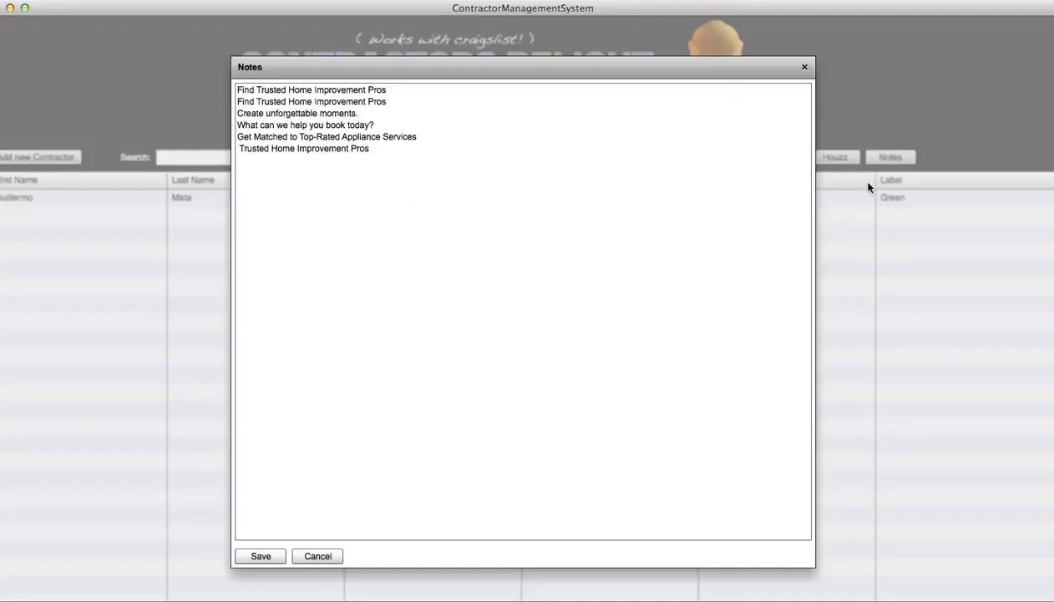
pyautogui.click(393, 155)
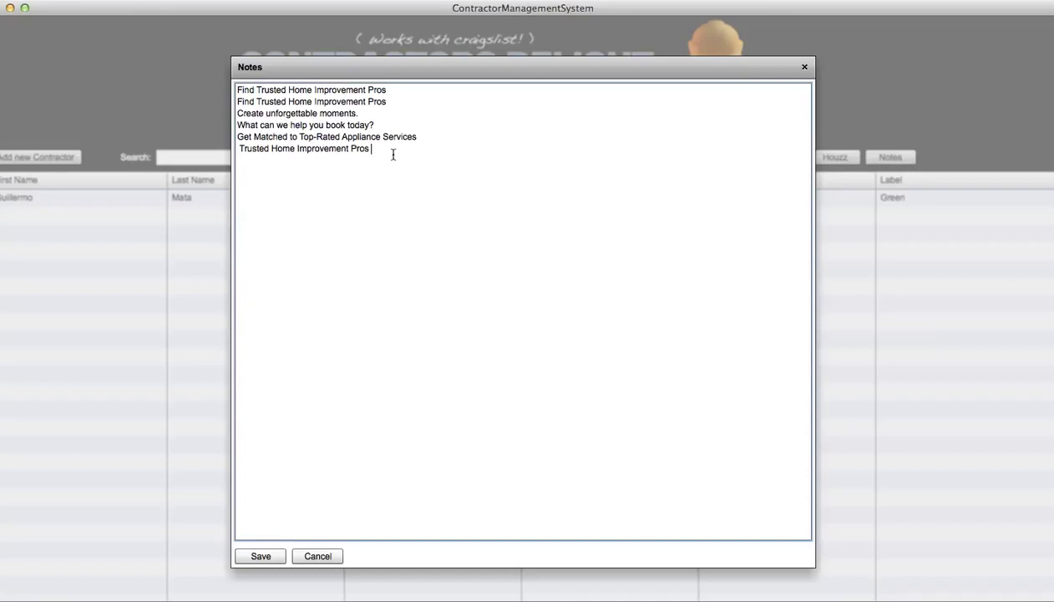
pyautogui.write('(Call this number ASAP!)')
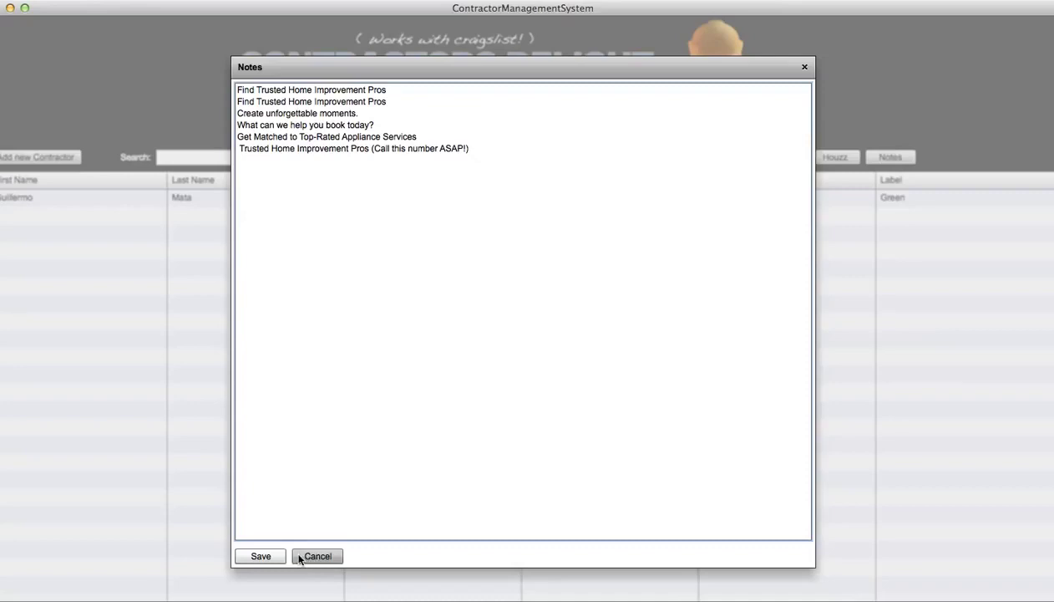
pyautogui.click(341, 556)
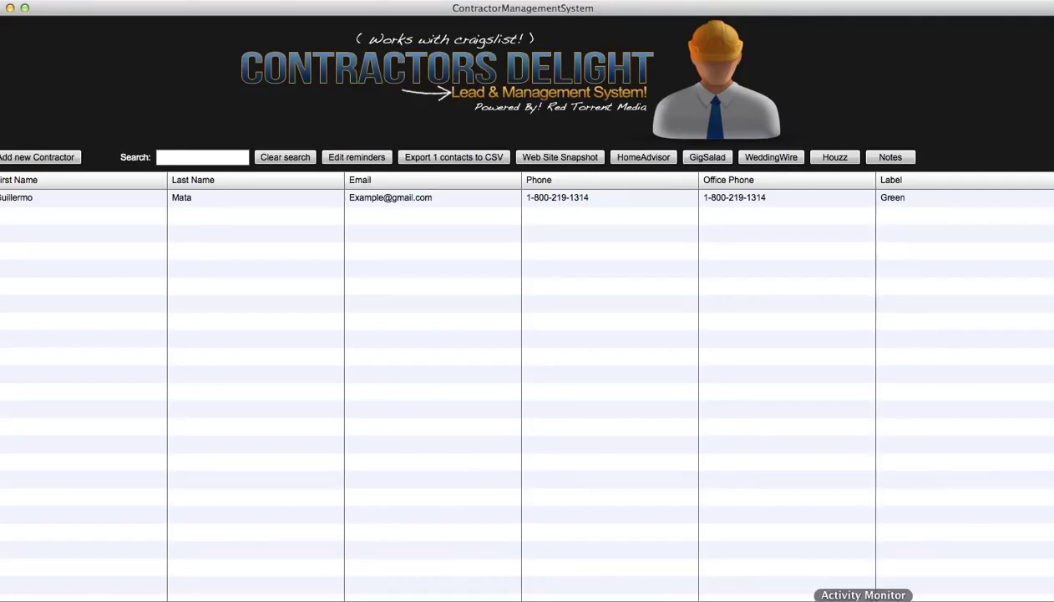
# - Begin adding a new contractor lead from the contractor list
pyautogui.click(35, 158)
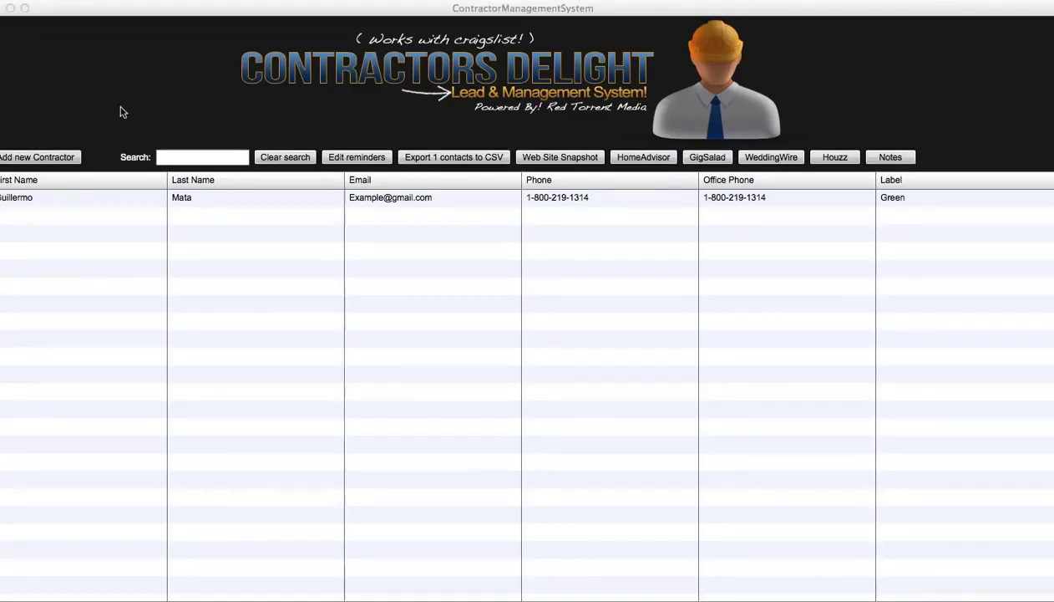